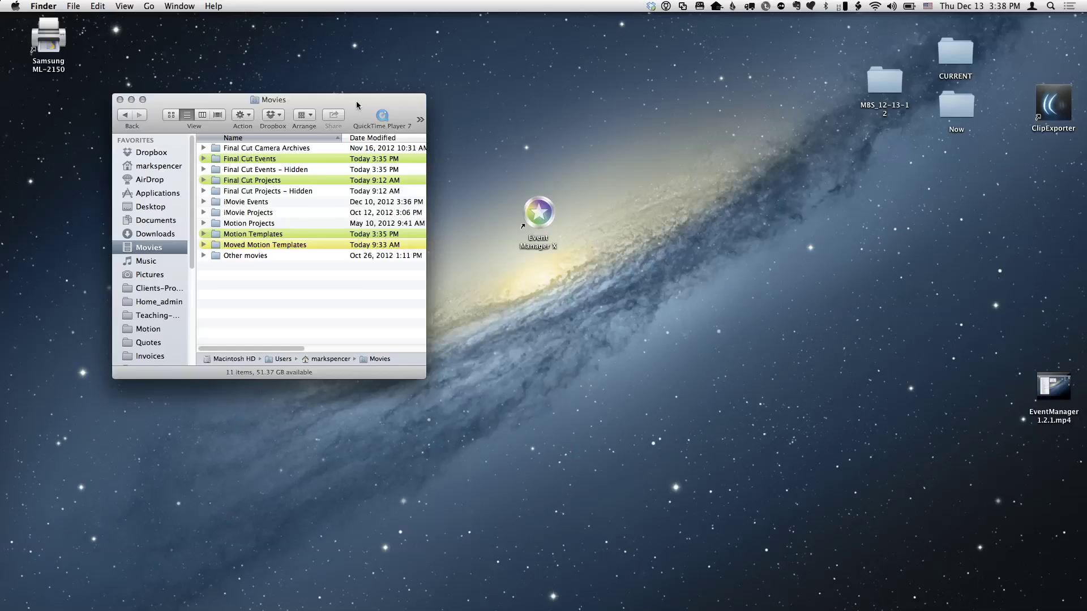
Reposition the Movies Finder window so its full contents are visible.
drag(355, 101, 560, 98)
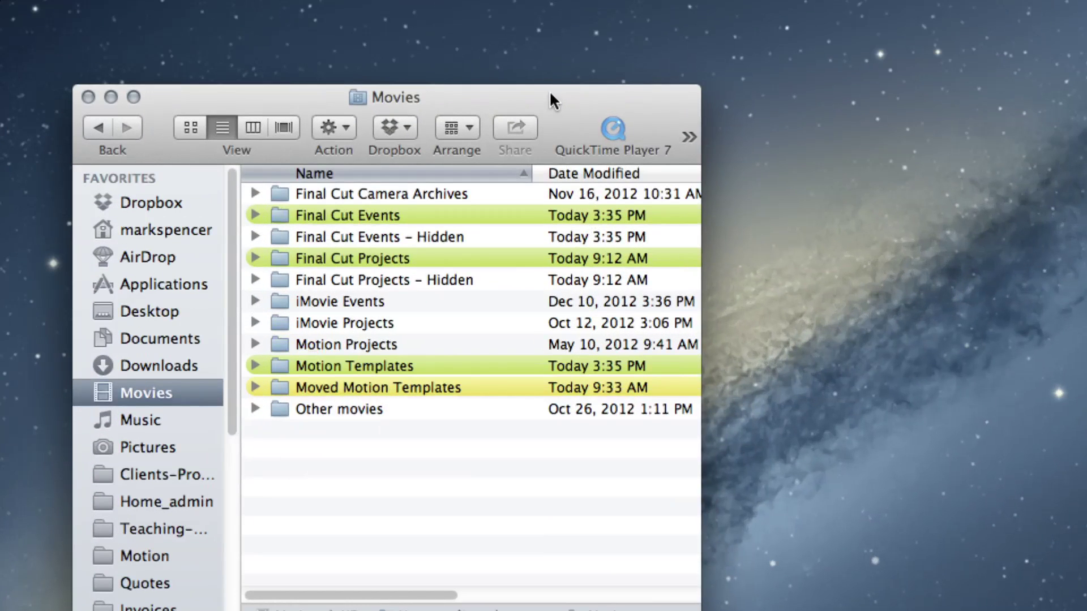
right_click(551, 94)
click(598, 74)
drag(485, 93, 580, 57)
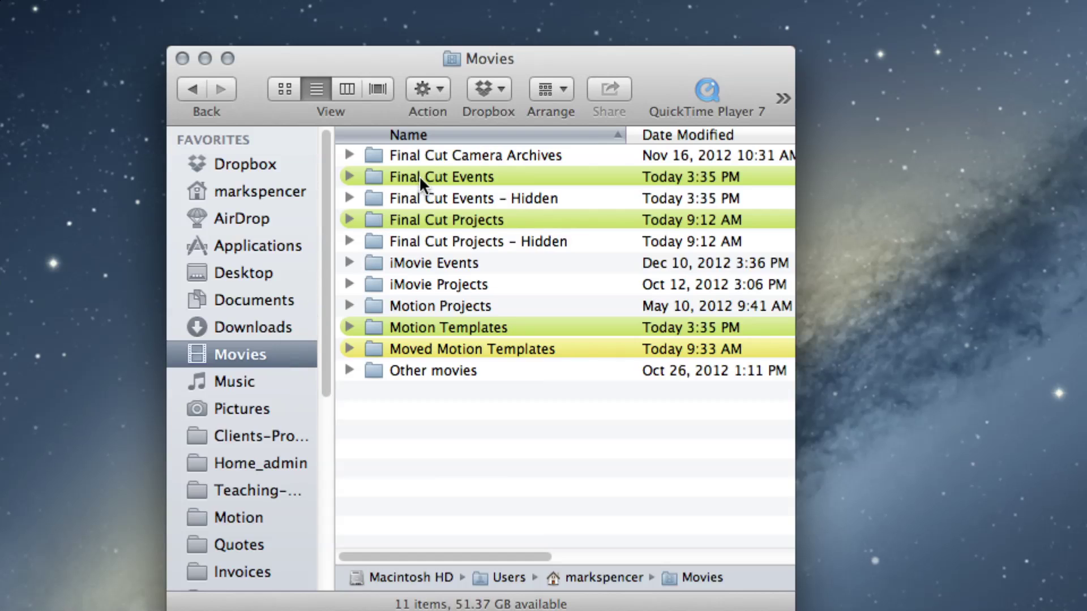
Expand and collapse Final Cut Projects and Final Cut Events, then uncover the Event Manager X icon.
click(350, 220)
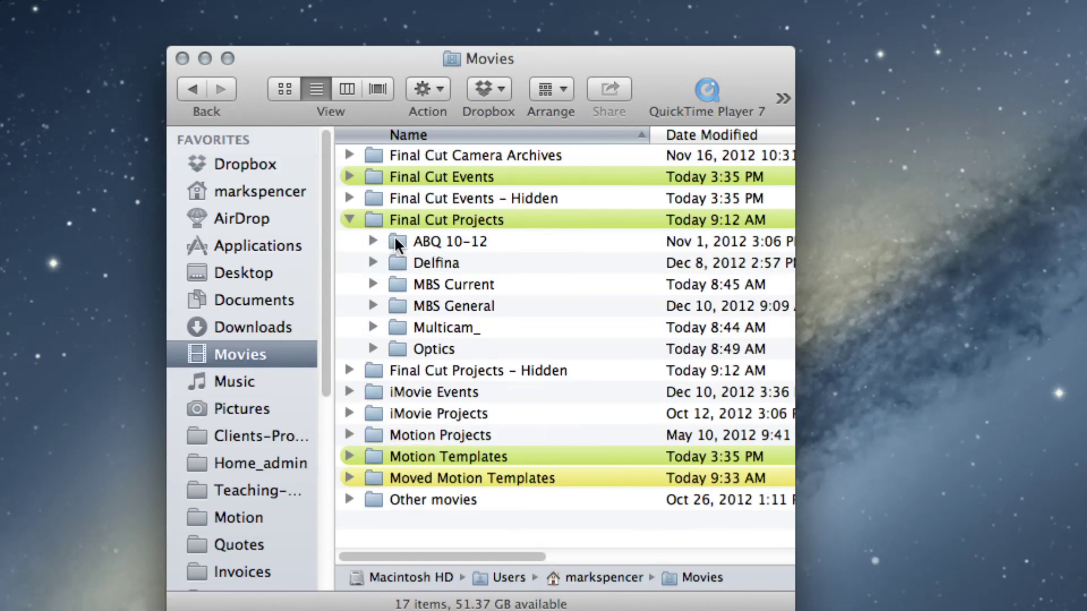
click(350, 218)
click(349, 177)
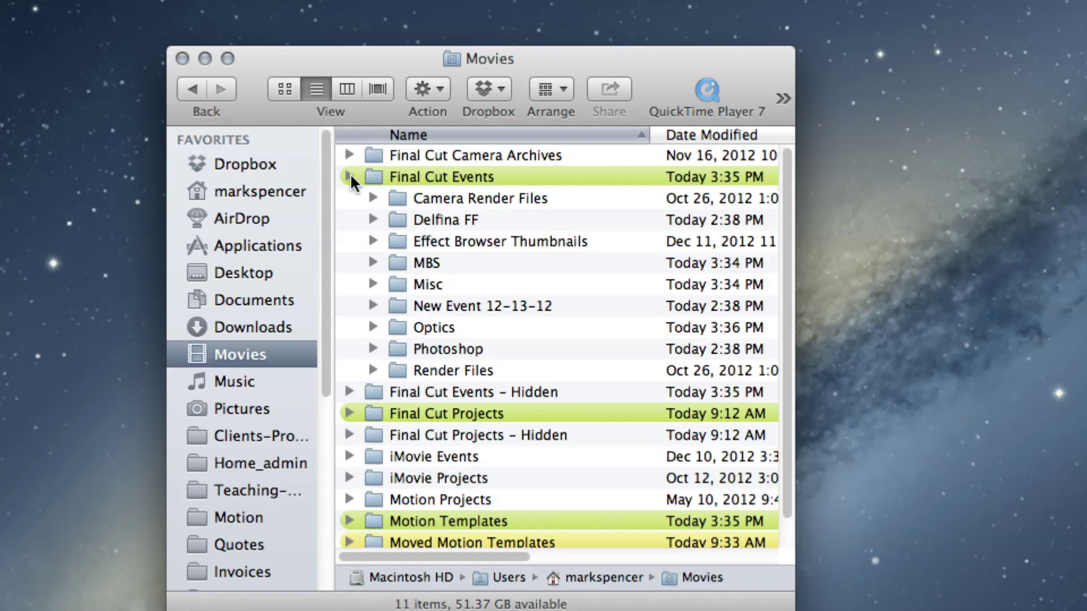
click(350, 175)
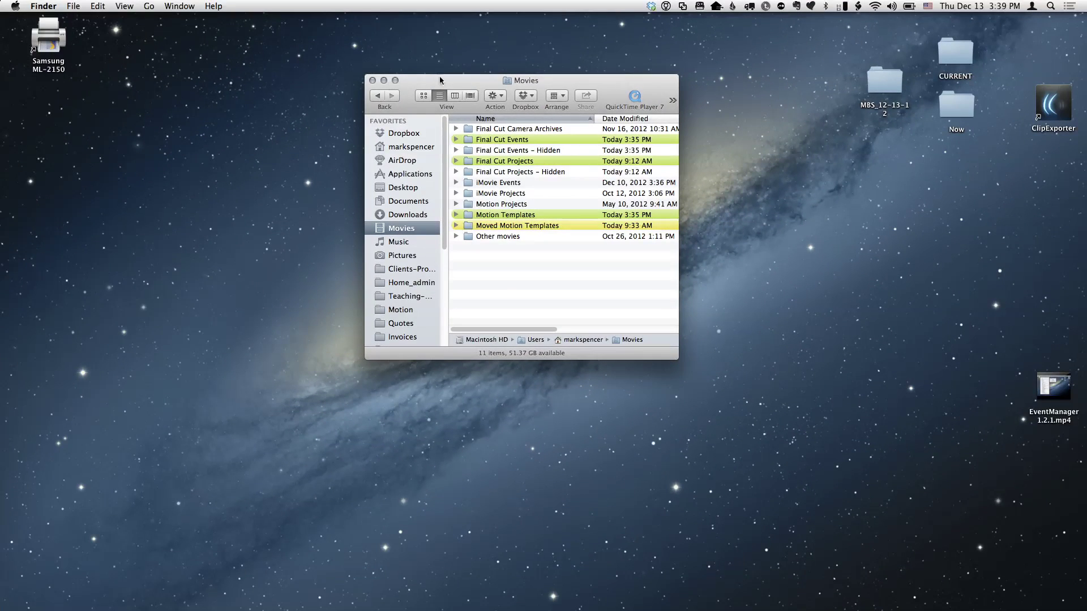
drag(311, 66, 291, 86)
drag(429, 85, 209, 115)
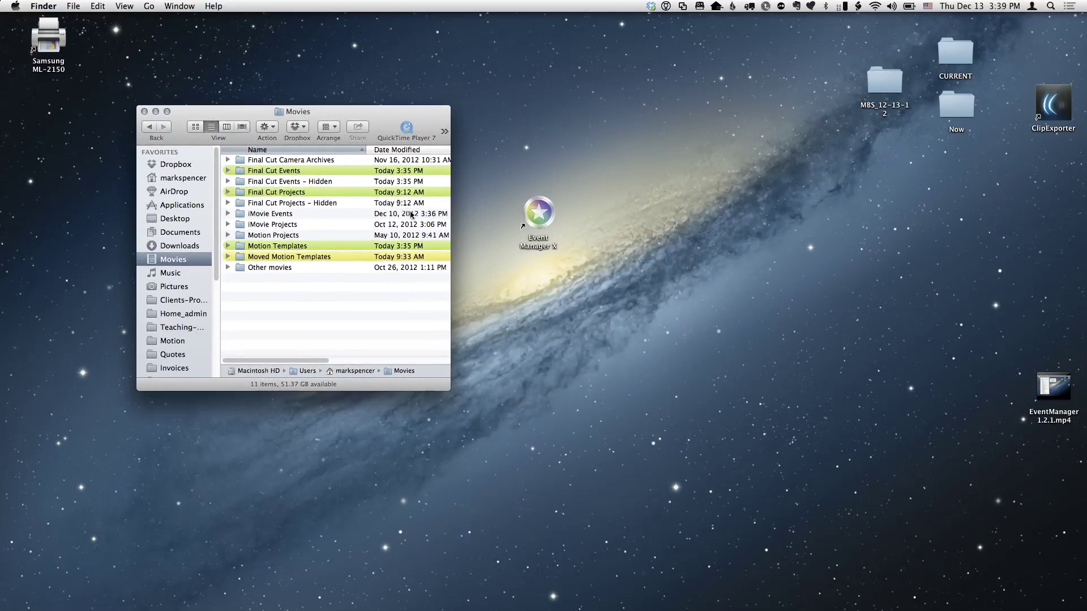
Launch Event Manager X, enlarge its window, and lower the splitter for more Event Library rows.
click(539, 218)
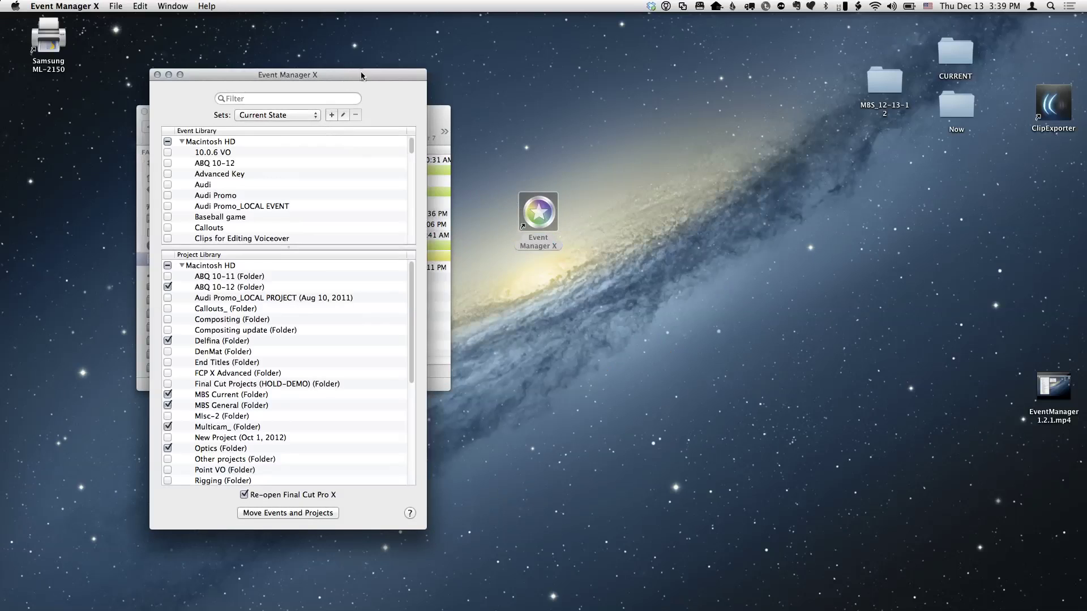
drag(362, 72, 341, 56)
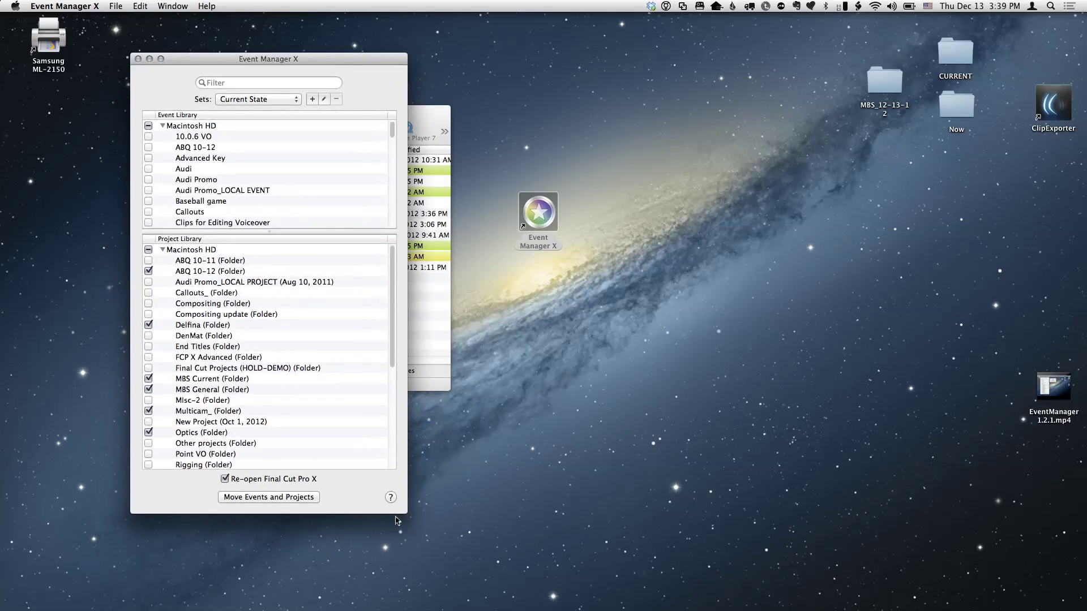
drag(407, 513, 472, 560)
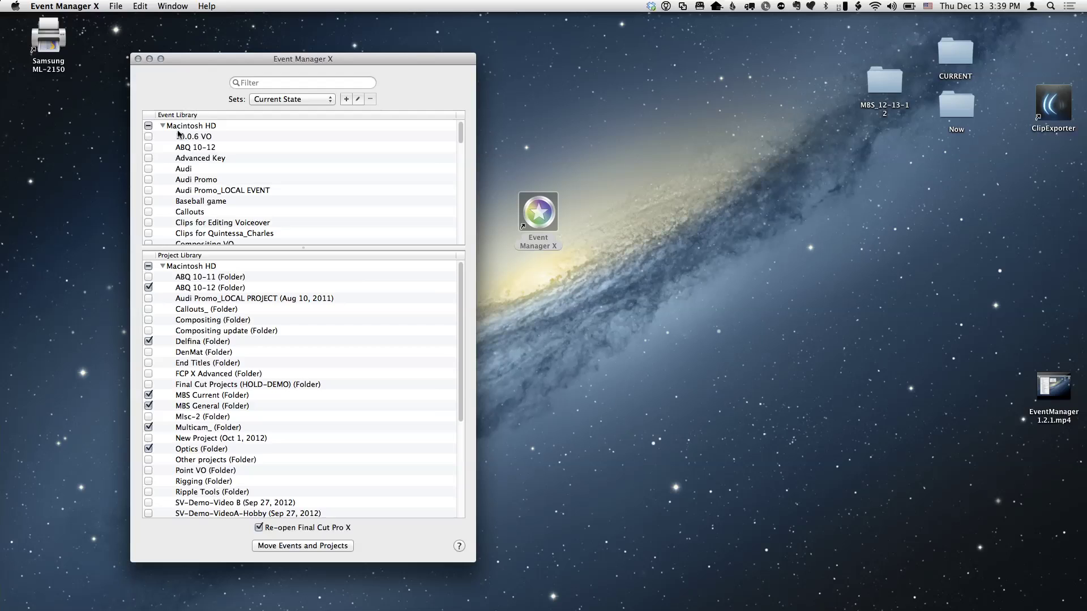
drag(298, 248, 301, 298)
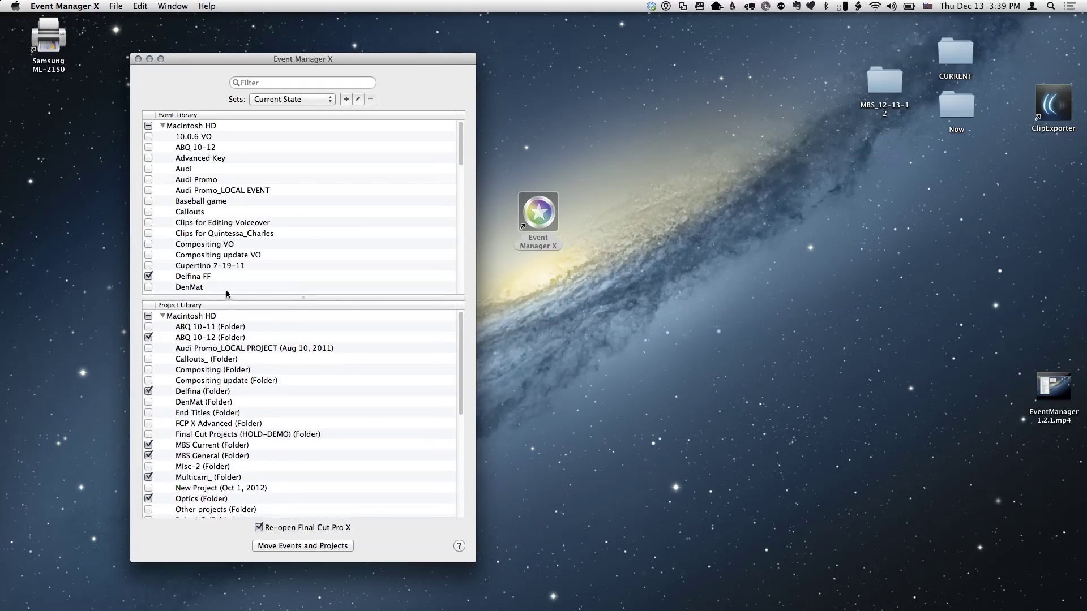
Open Event Manager X's layout and update preferences and close them unchanged.
click(98, 5)
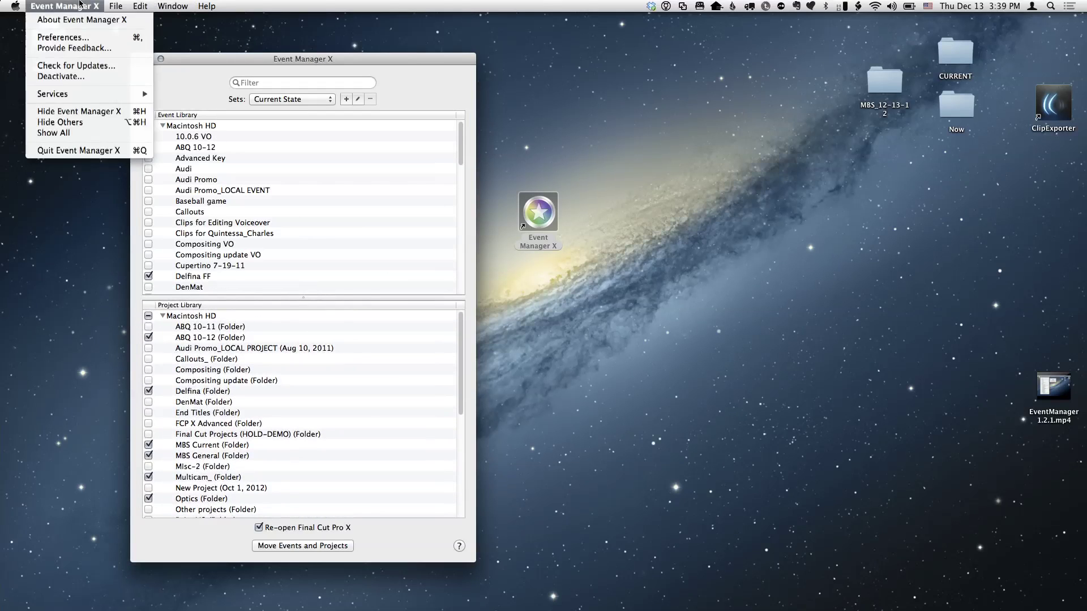
click(102, 33)
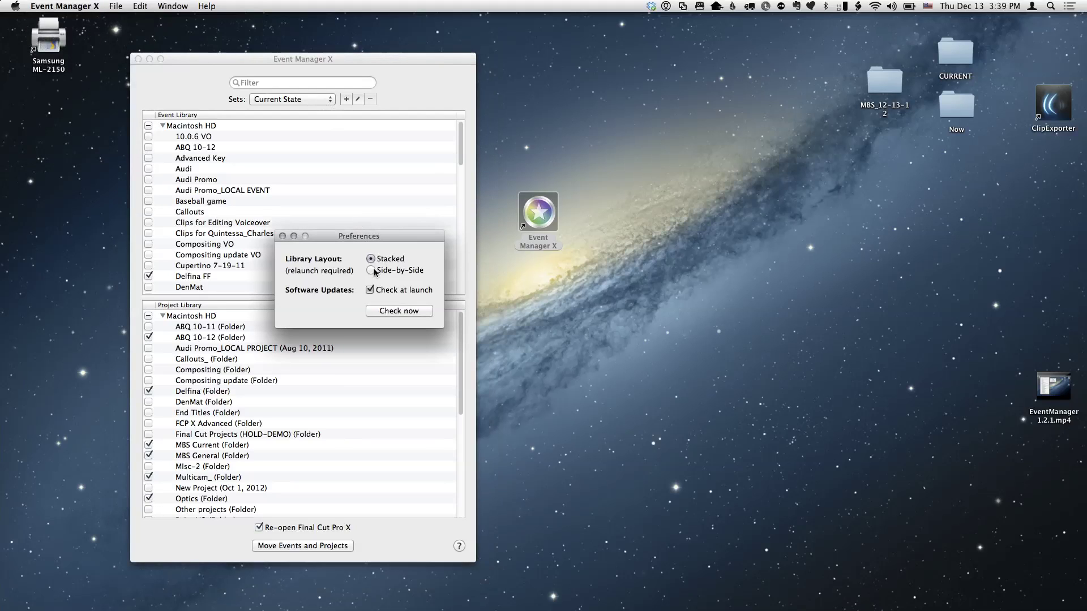
click(282, 237)
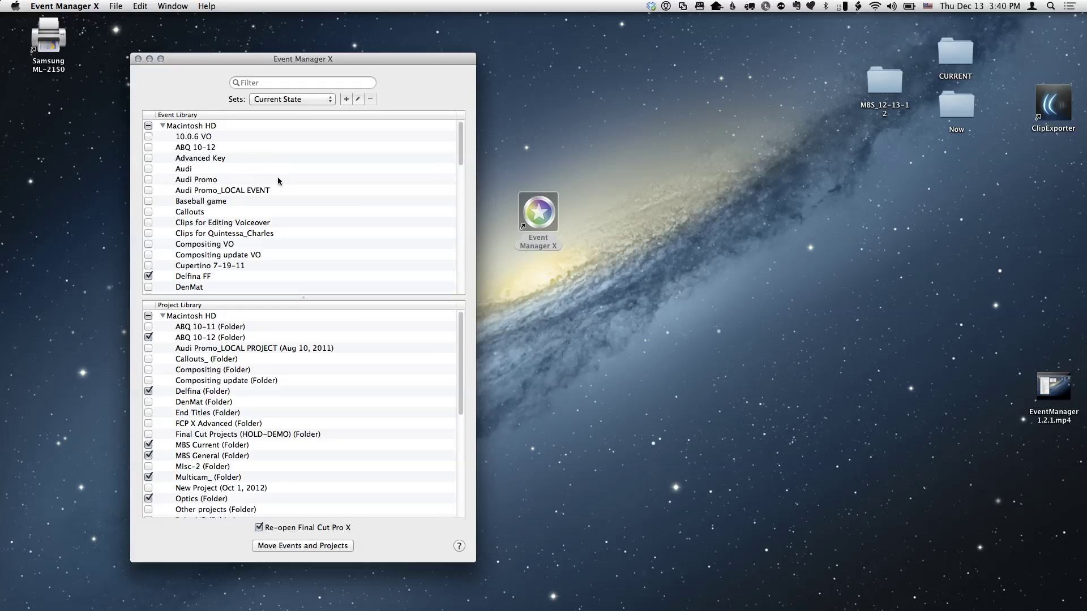
Scroll through the checked library lists, then launch Final Cut Pro via Quicksilver.
drag(463, 138, 468, 282)
scroll(447, 254, up, 15)
drag(459, 347, 465, 325)
key(ctrl+space)
key(Return)
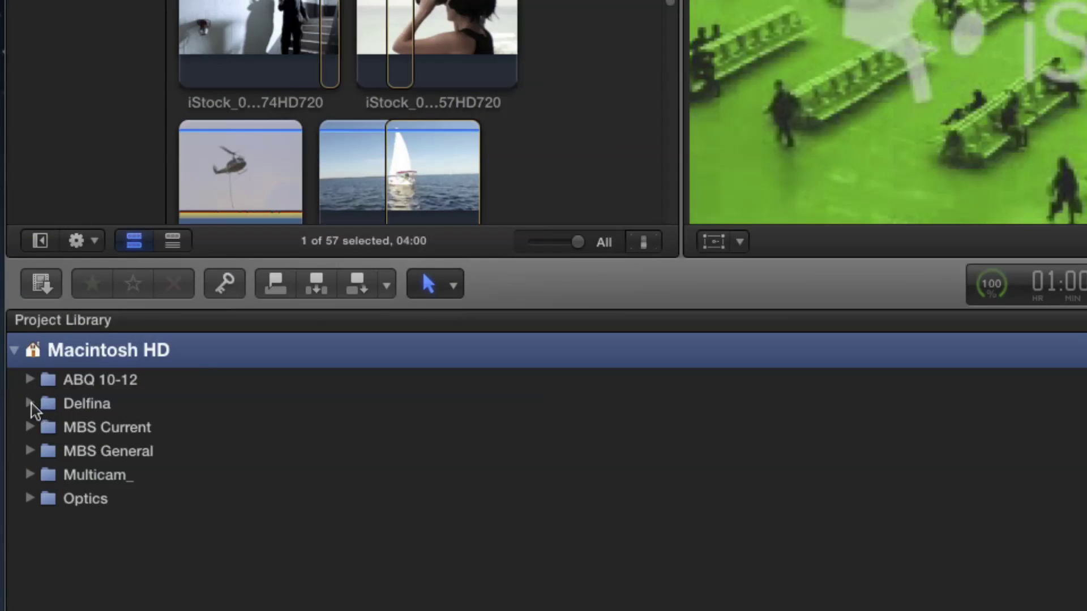
right_click(29, 402)
click(26, 508)
click(29, 403)
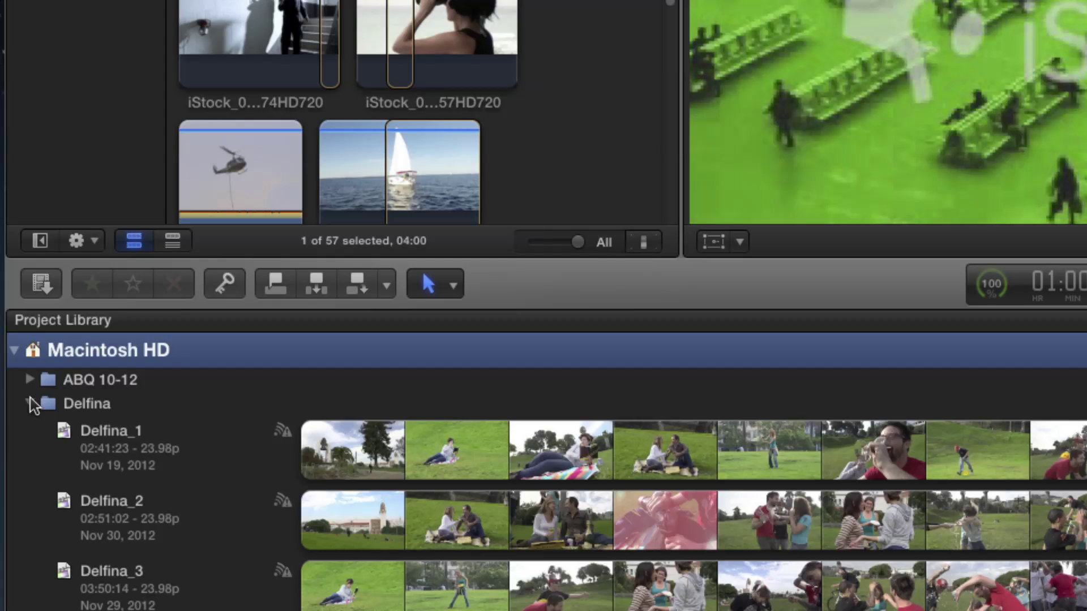
click(29, 403)
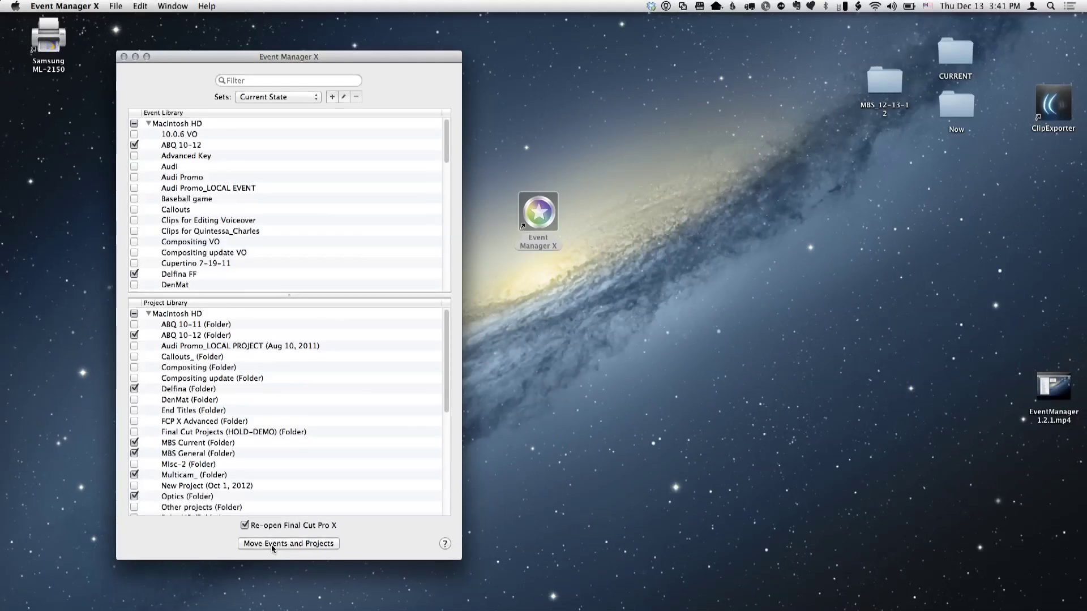
Move Events and Projects so unchecked items are hidden and Final Cut Pro X reopens.
click(232, 546)
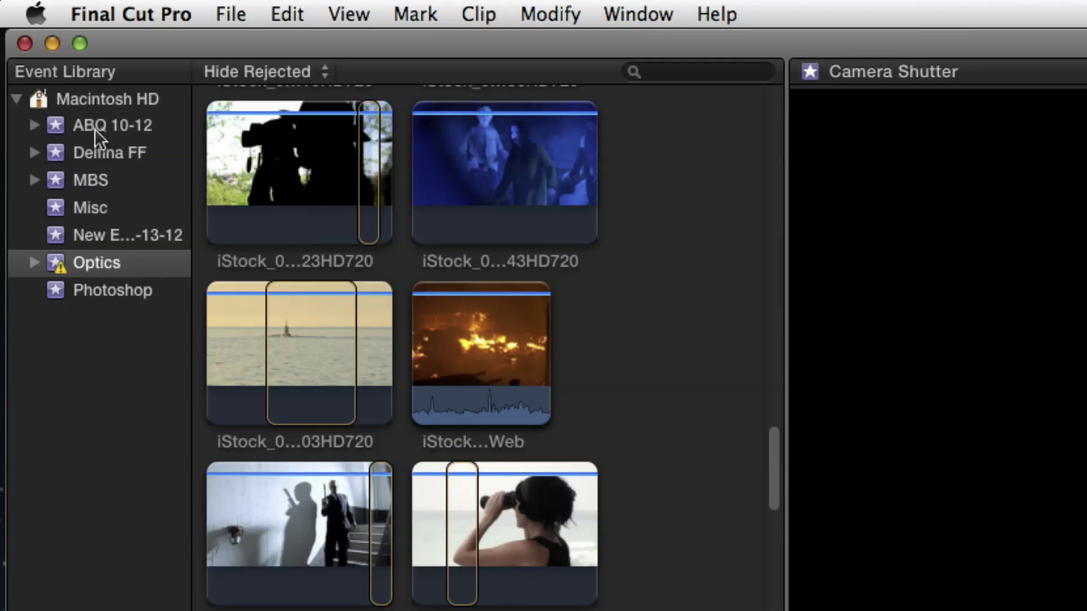
Select the ABQ 10-12 event to browse its clips, then switch back to Event Manager X.
click(119, 130)
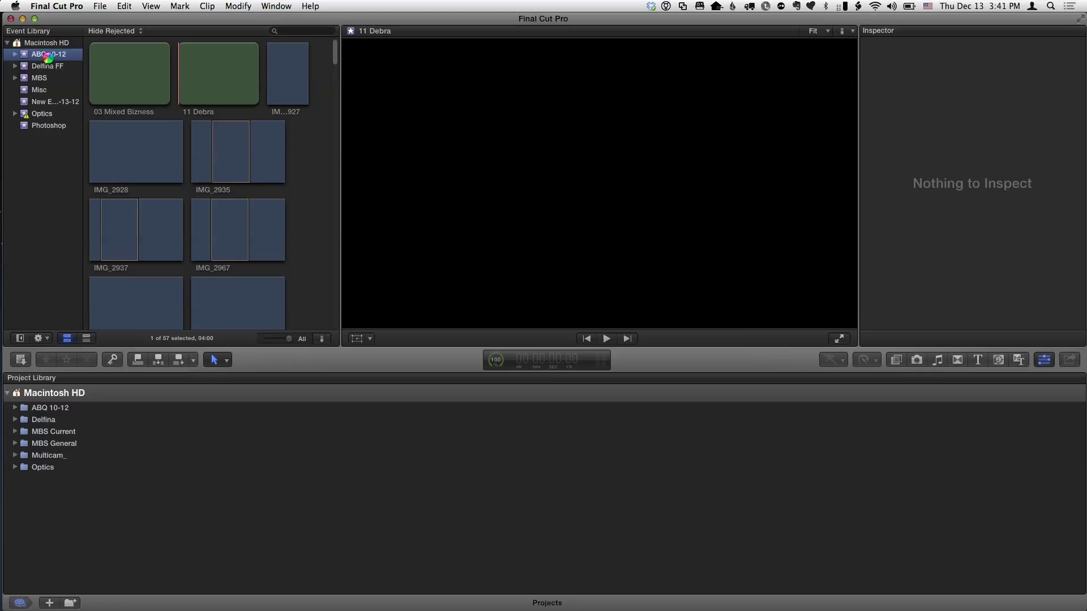
key(super+Tab)
key(super+Tab)
key(super+shift+Tab)
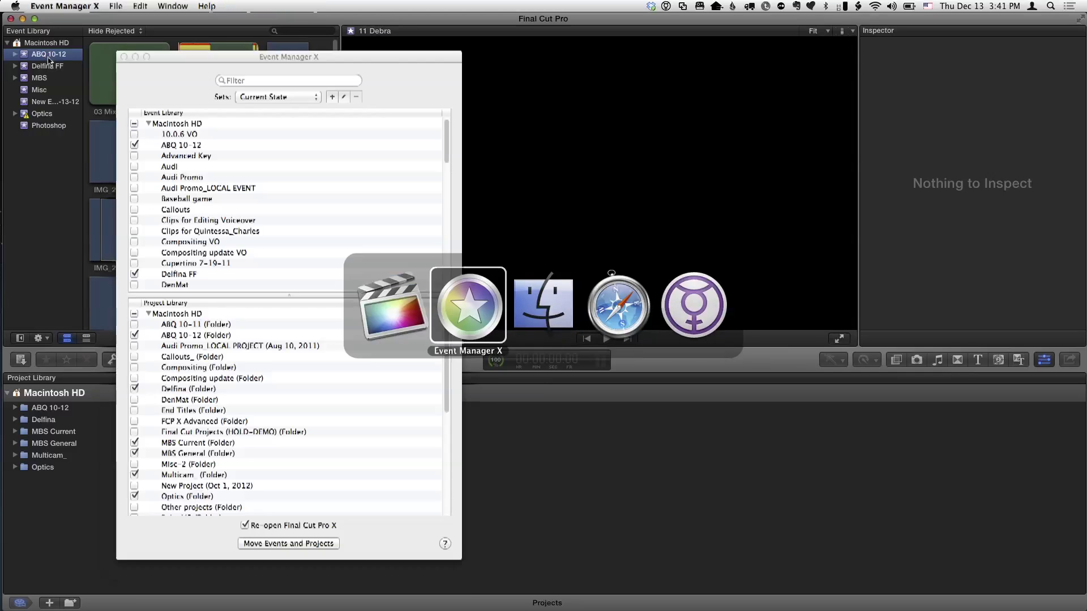
Reposition the window, save the current checkboxes as a set, then load the MBS set.
drag(171, 57, 249, 55)
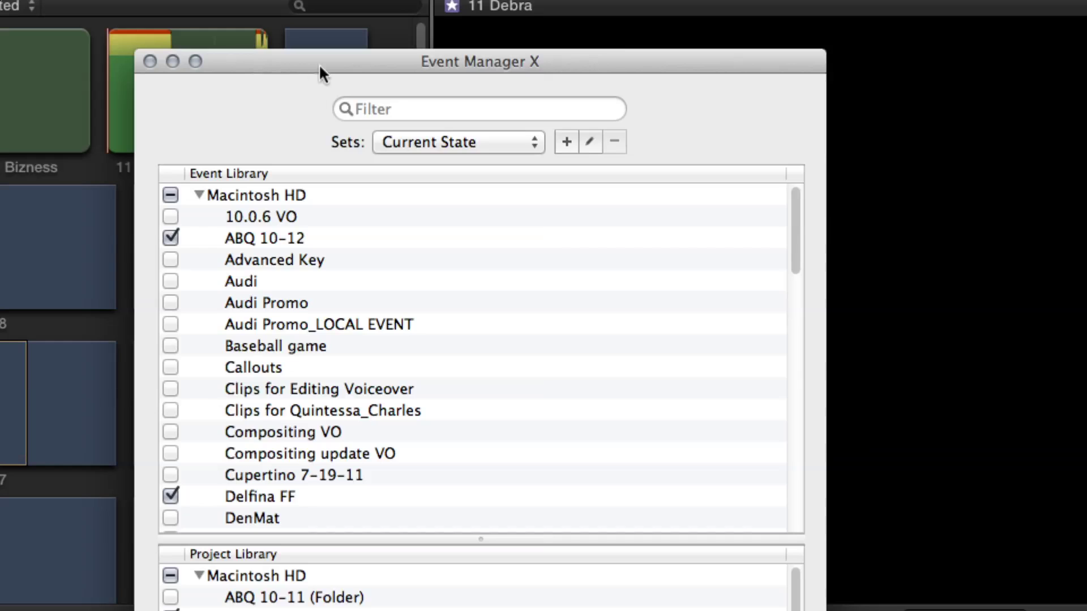
drag(318, 63, 305, 39)
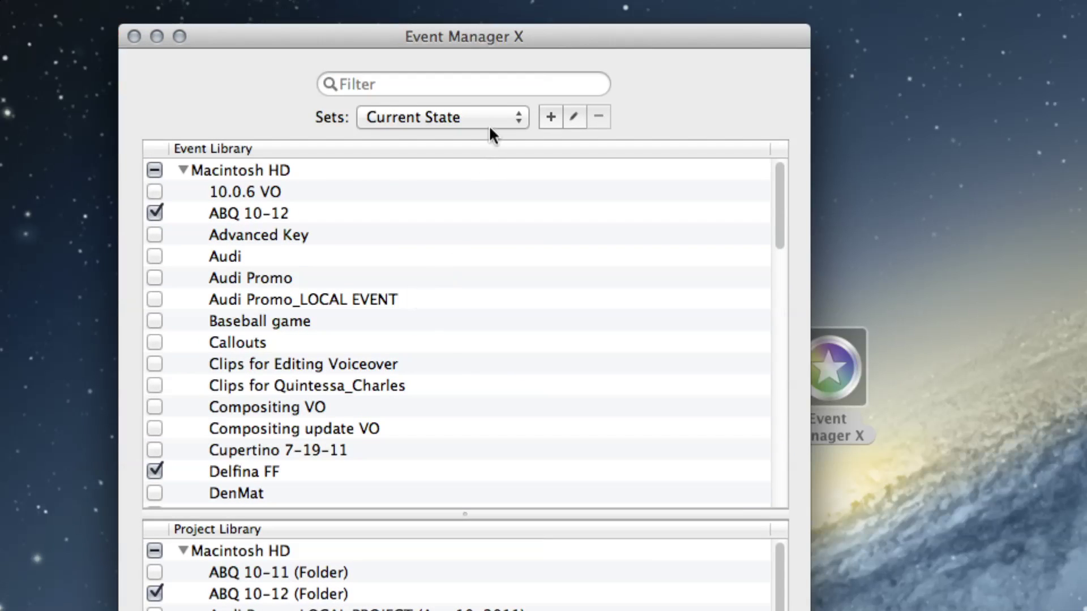
click(485, 117)
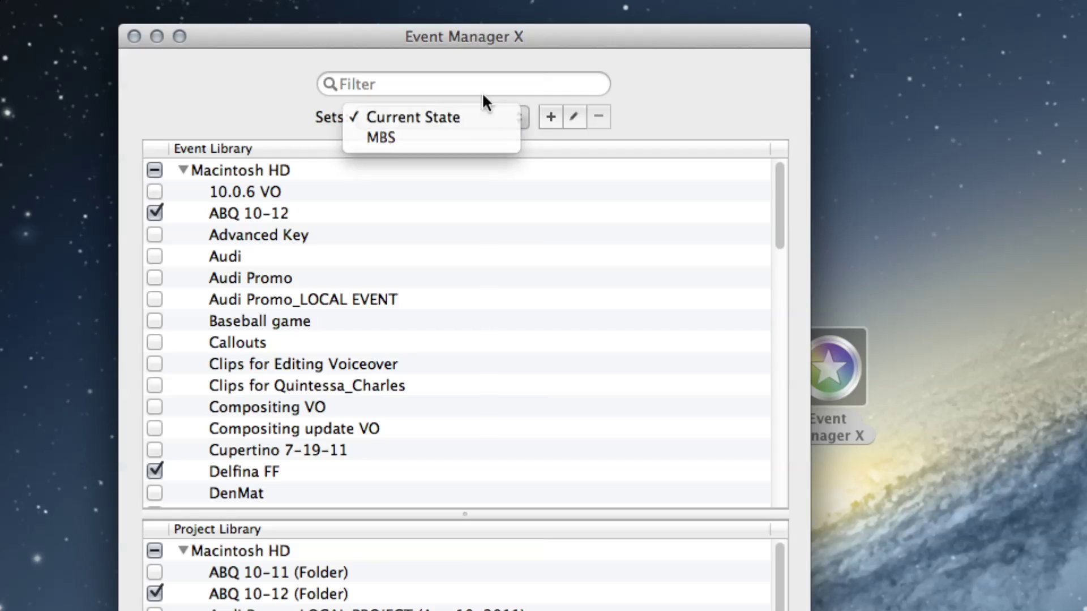
click(547, 113)
click(550, 115)
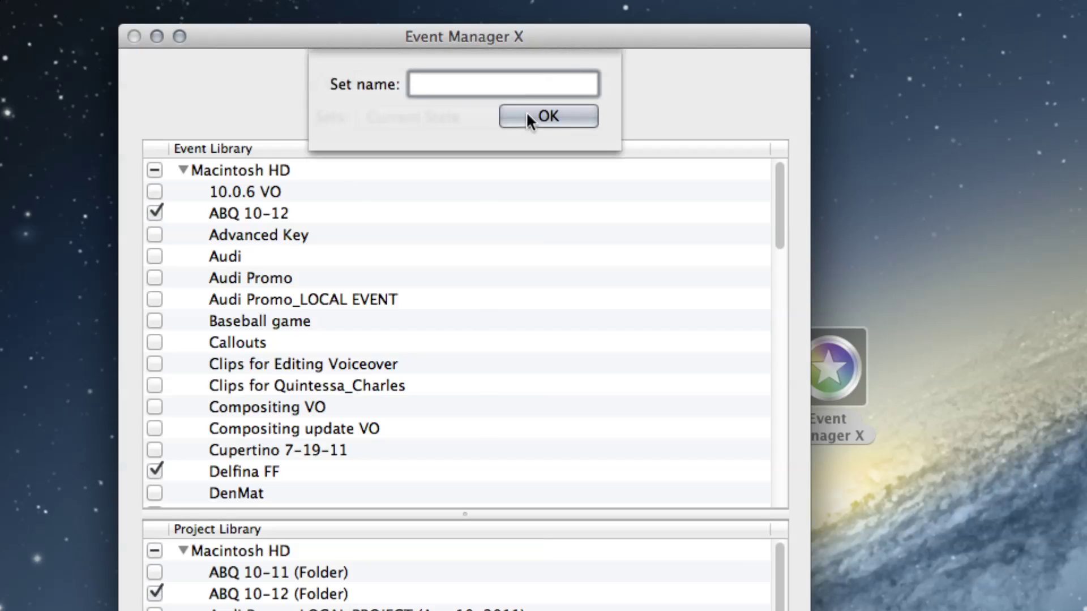
click(527, 114)
click(469, 119)
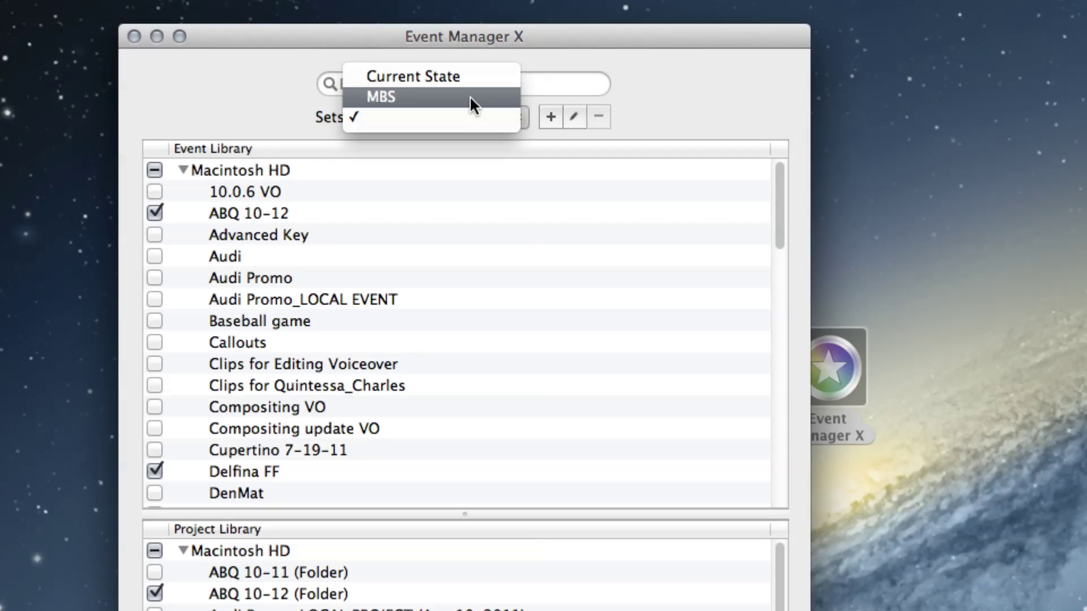
click(470, 97)
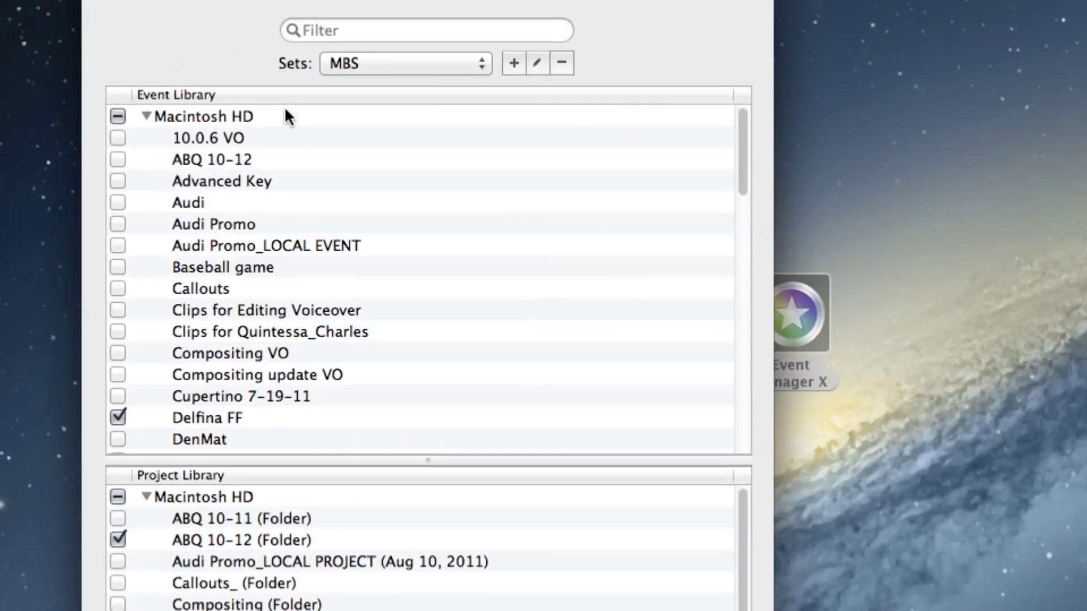
Switch the Sets pop-up between MBS and Current State, ending with MBS reapplied.
click(385, 66)
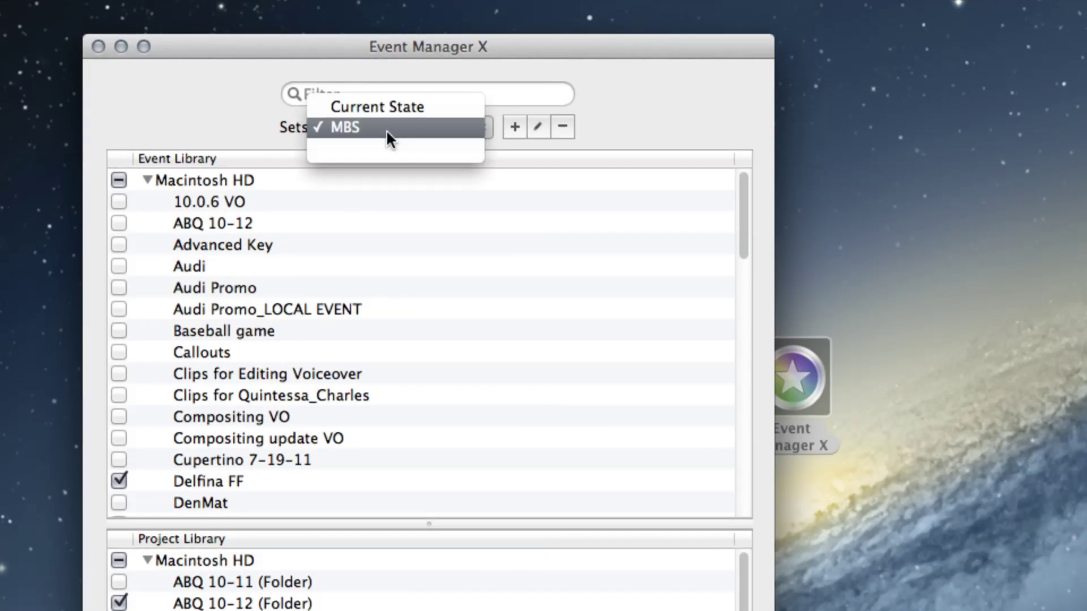
click(386, 130)
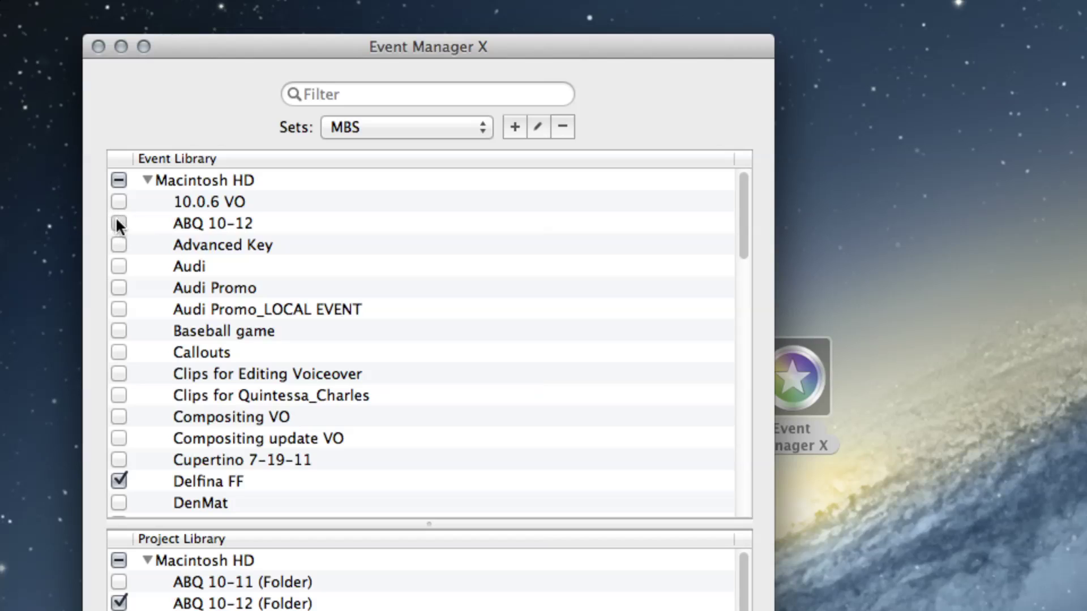
click(363, 129)
click(369, 104)
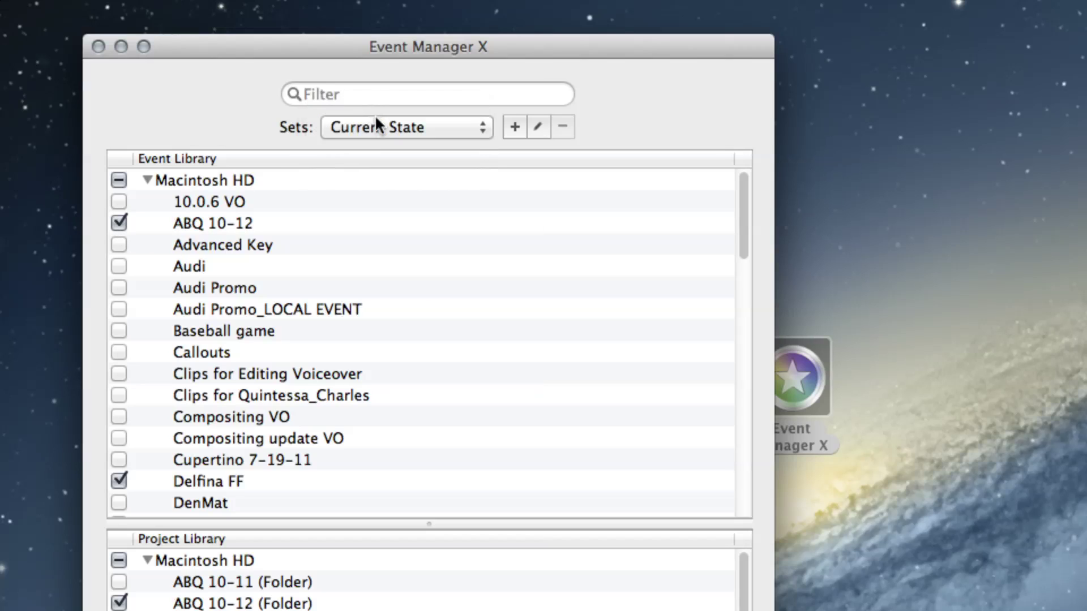
click(376, 117)
click(372, 144)
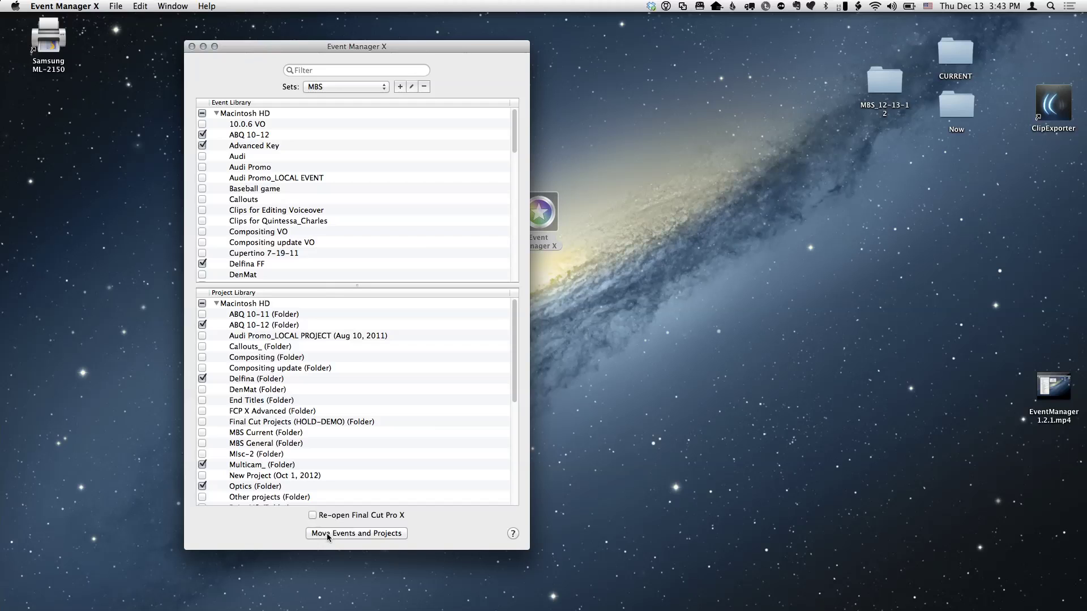
Turn on Re-open Final Cut Pro X and save the edited checkboxes under the name MBS.
click(314, 510)
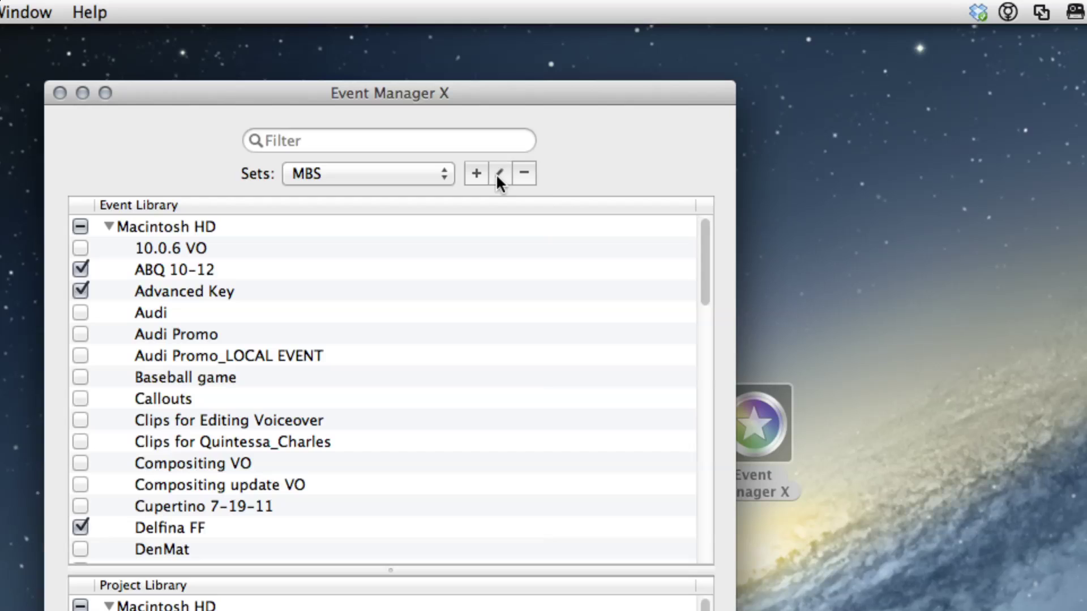
click(498, 174)
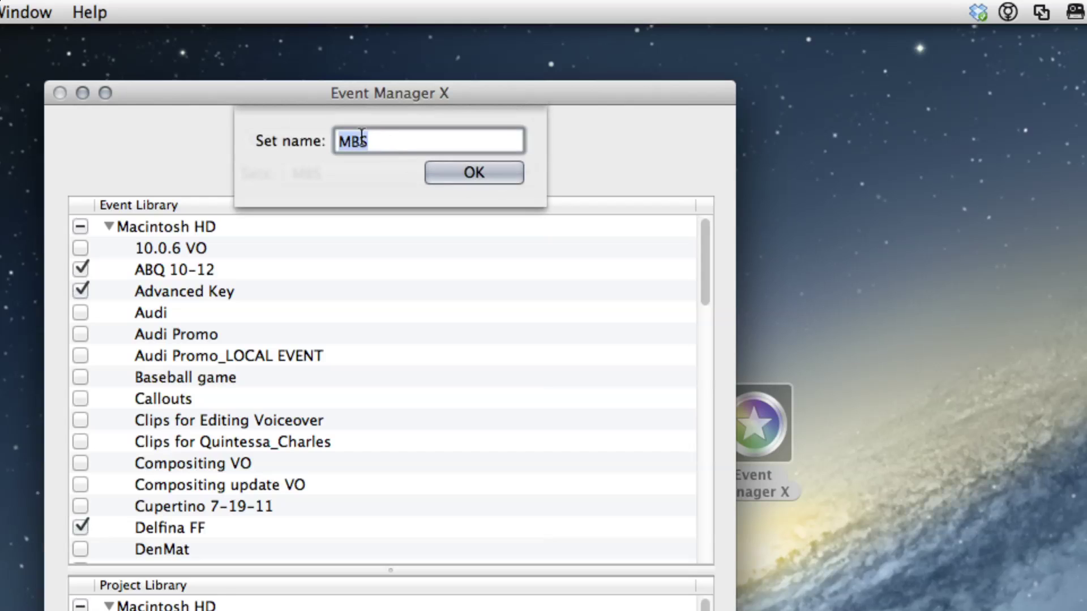
click(474, 171)
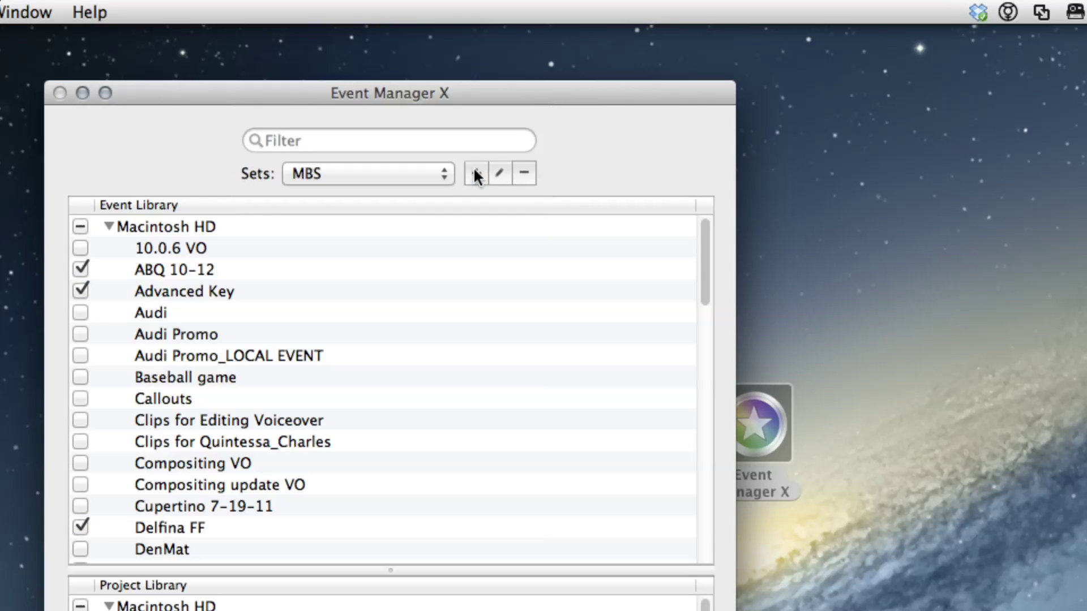
Toggle between Current State and MBS to confirm Advanced Key was saved in MBS.
click(317, 178)
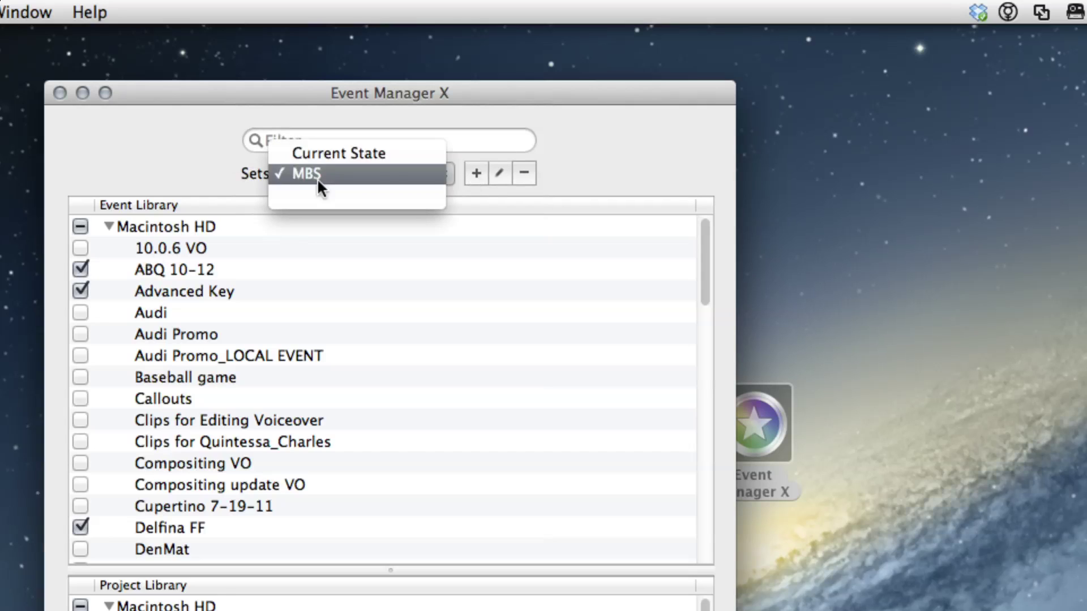
click(326, 150)
click(339, 170)
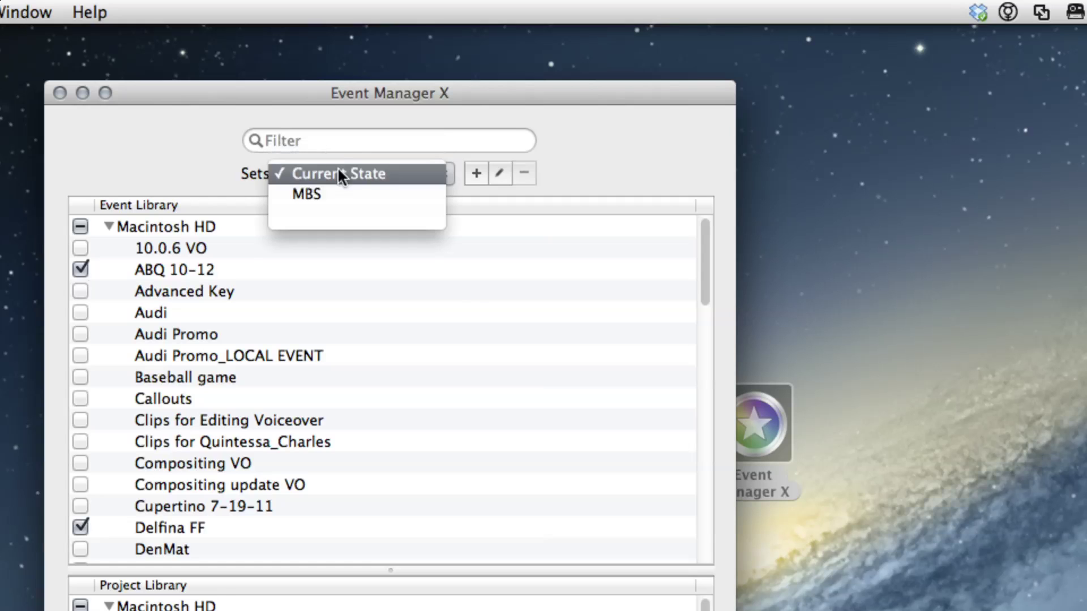
click(340, 196)
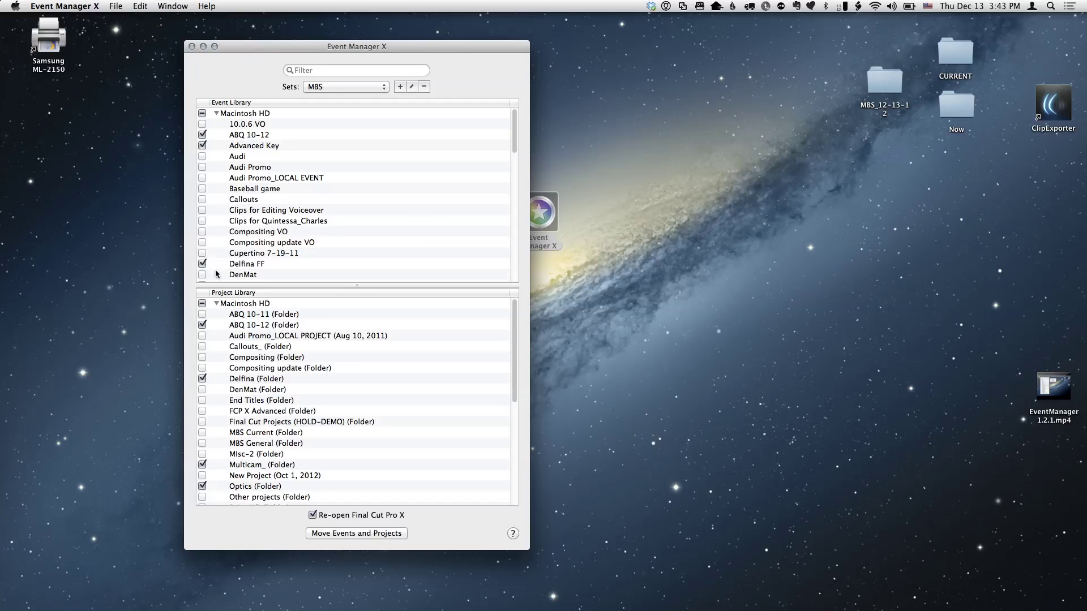
click(333, 87)
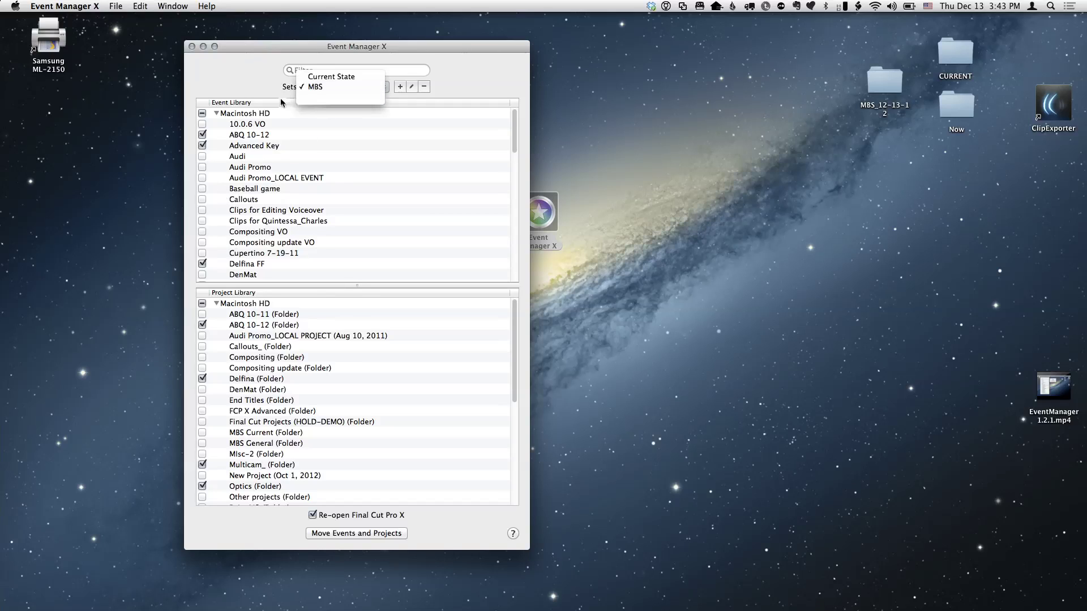
click(270, 87)
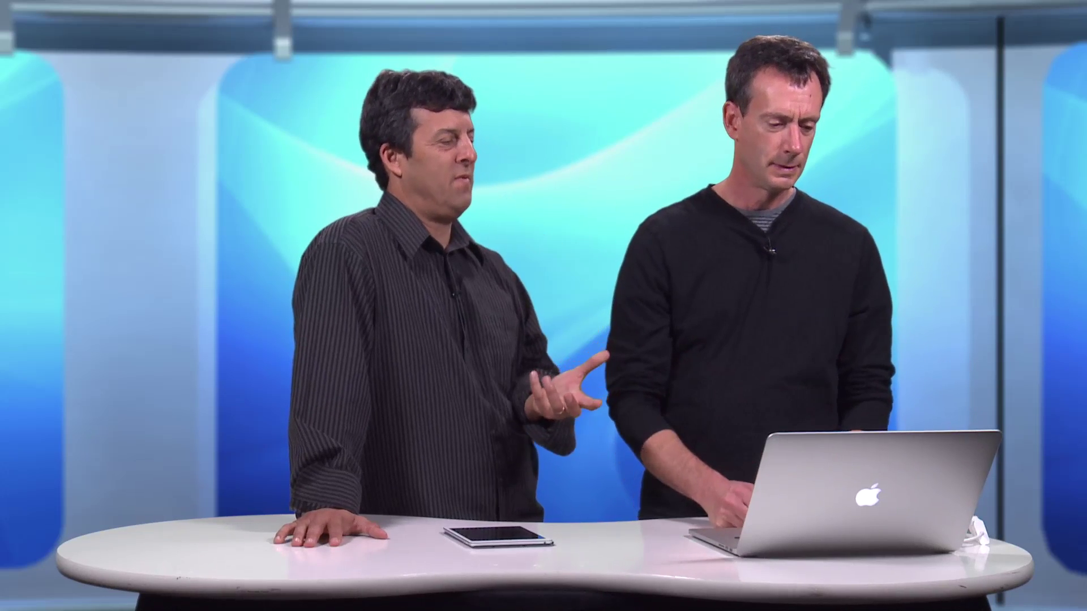
key(super+Tab)
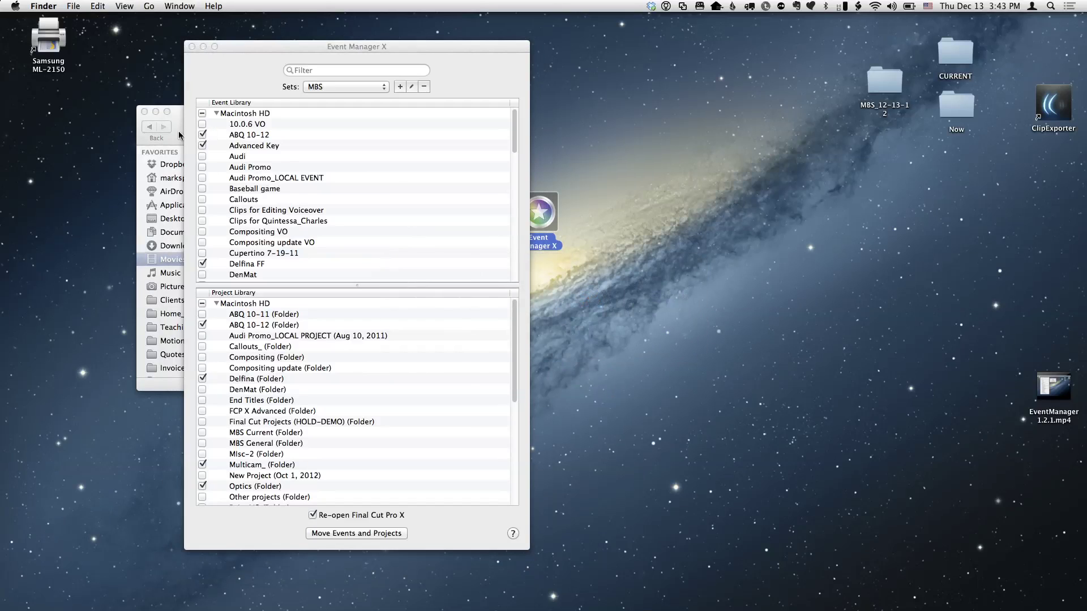
Bring the Movies Finder window forward, move it up-right, and enlarge it.
click(179, 136)
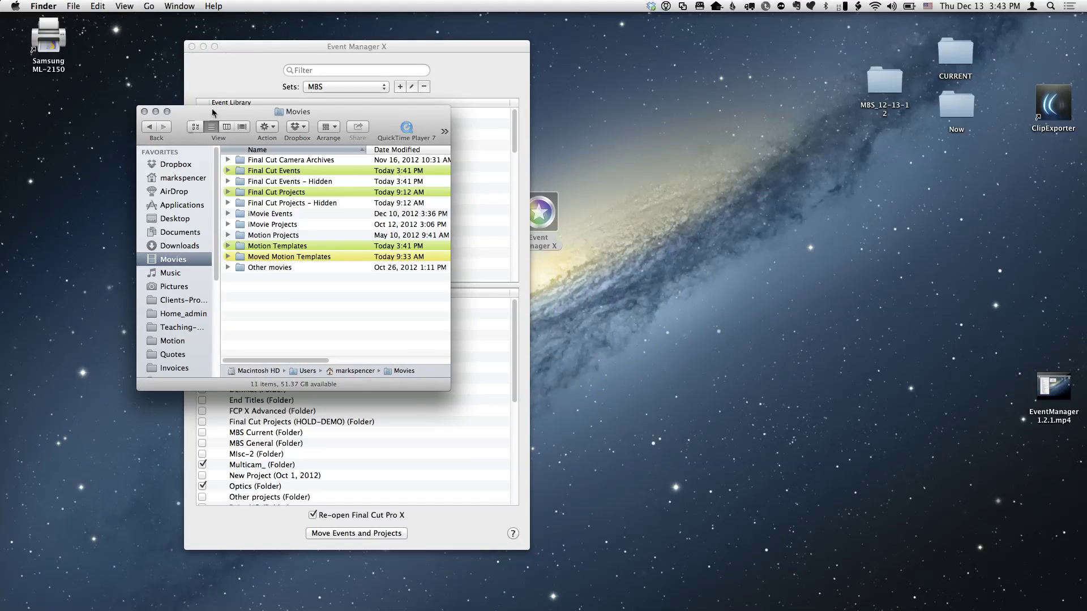
drag(215, 108, 278, 64)
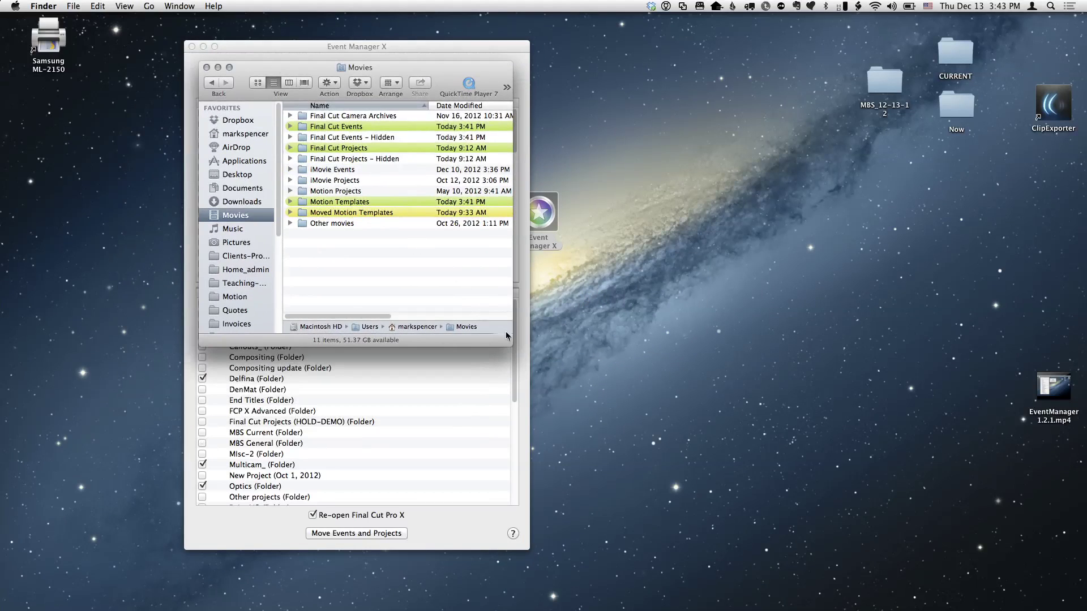
drag(511, 345, 729, 564)
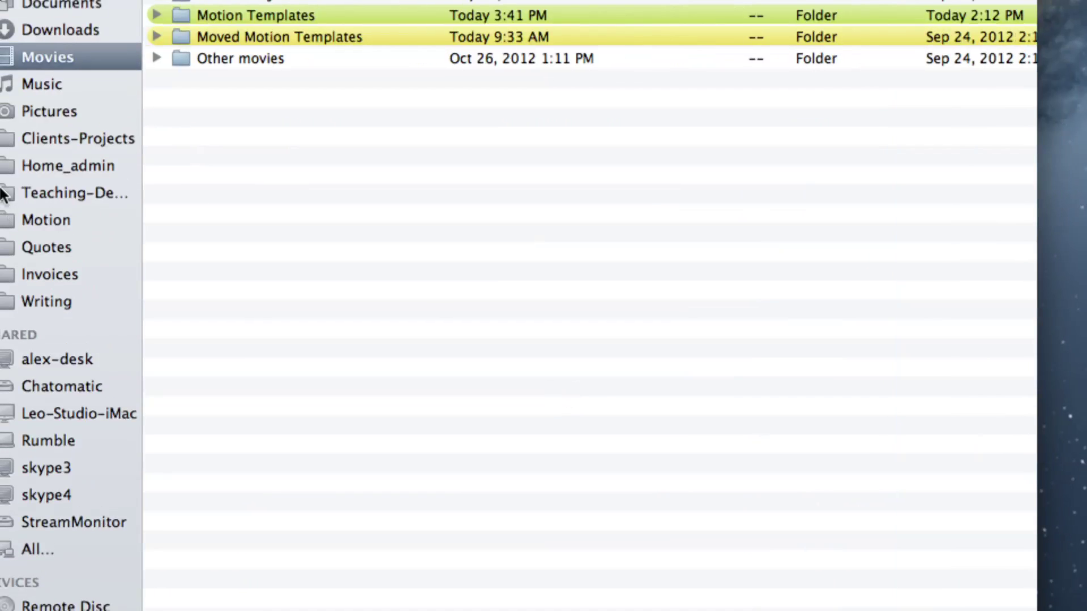
scroll(11, 181, down, 1)
scroll(188, 192, up, 3)
scroll(188, 182, down, 2)
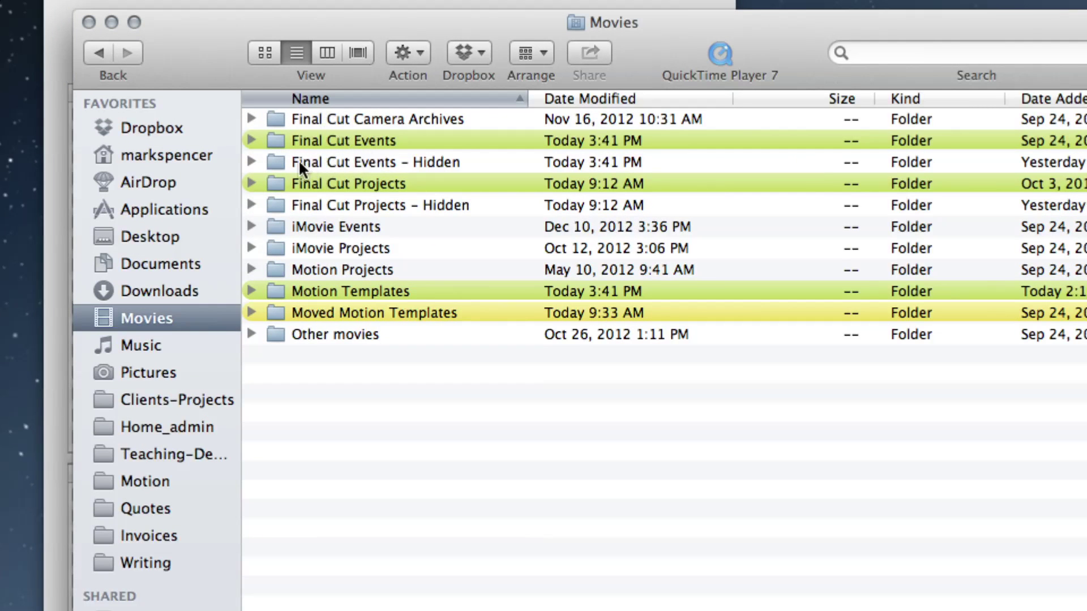
Expand and collapse Final Cut Events - Hidden and Final Cut Projects - Hidden to inspect their contents.
click(253, 161)
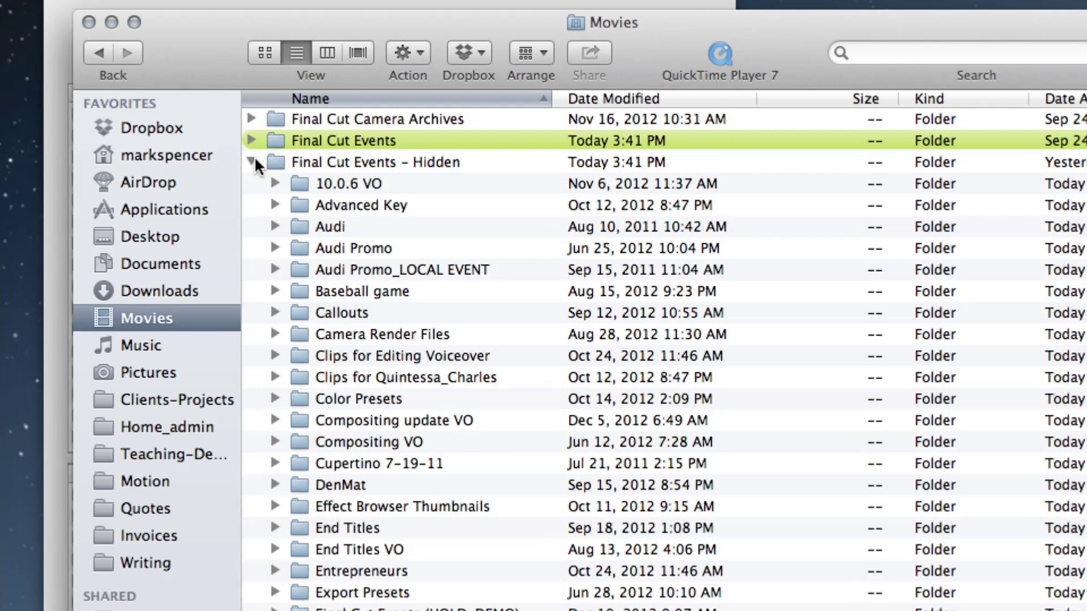
click(253, 161)
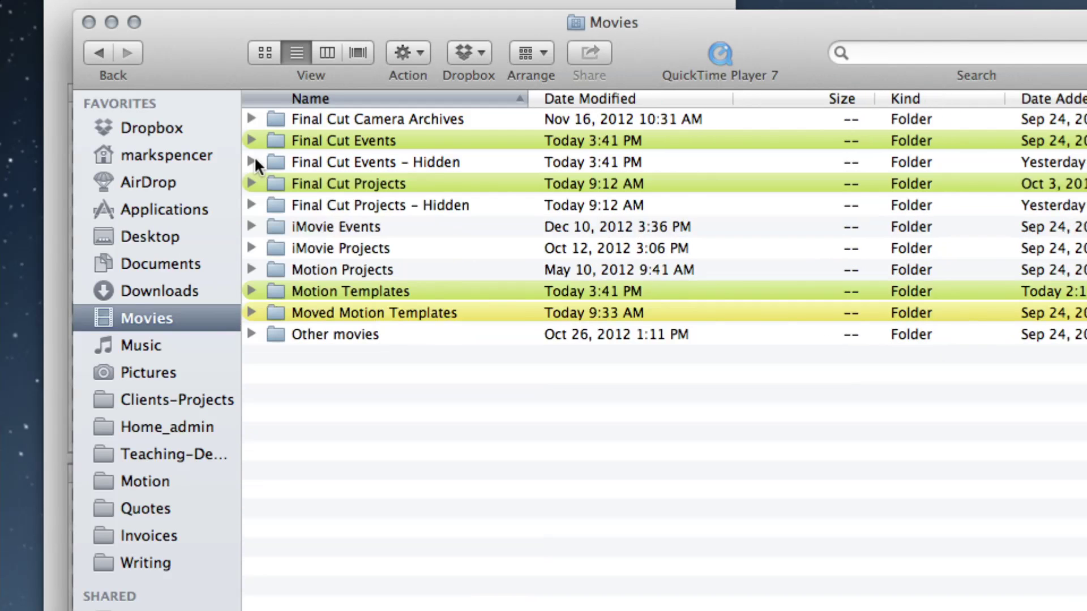
click(251, 204)
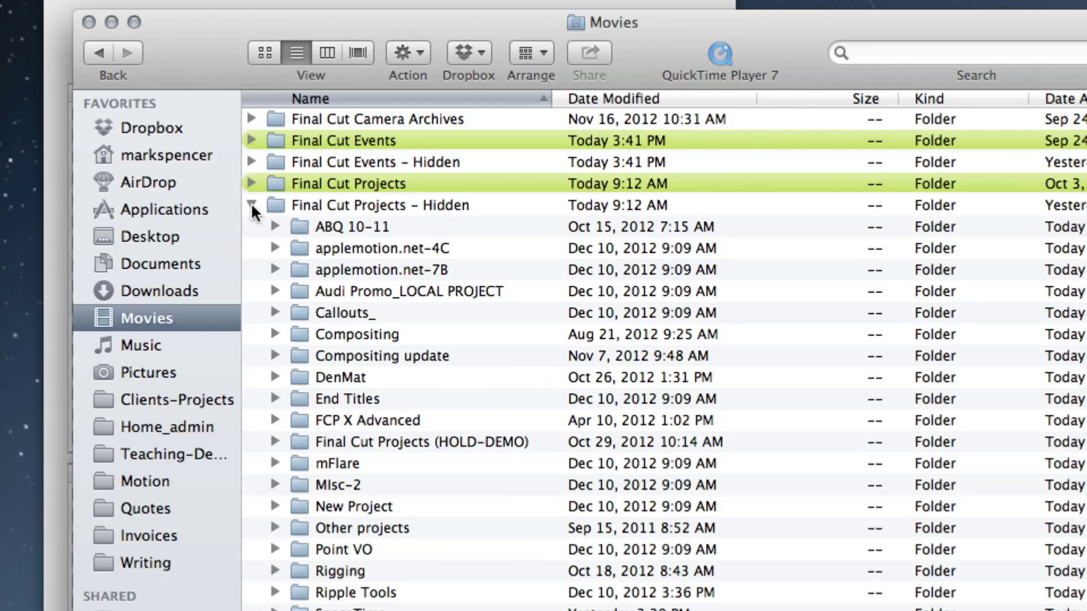
click(252, 205)
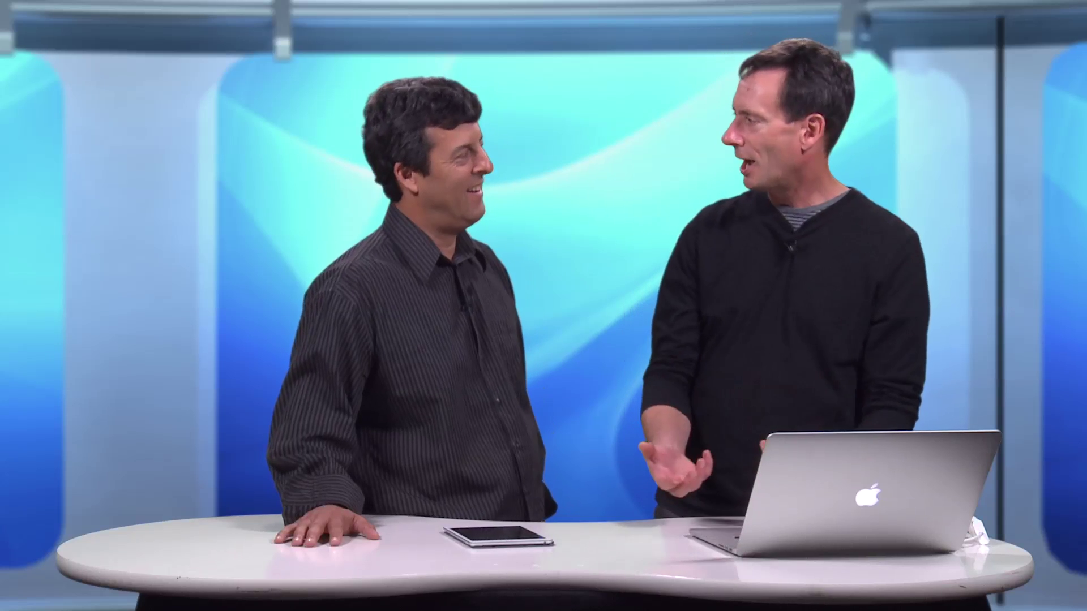